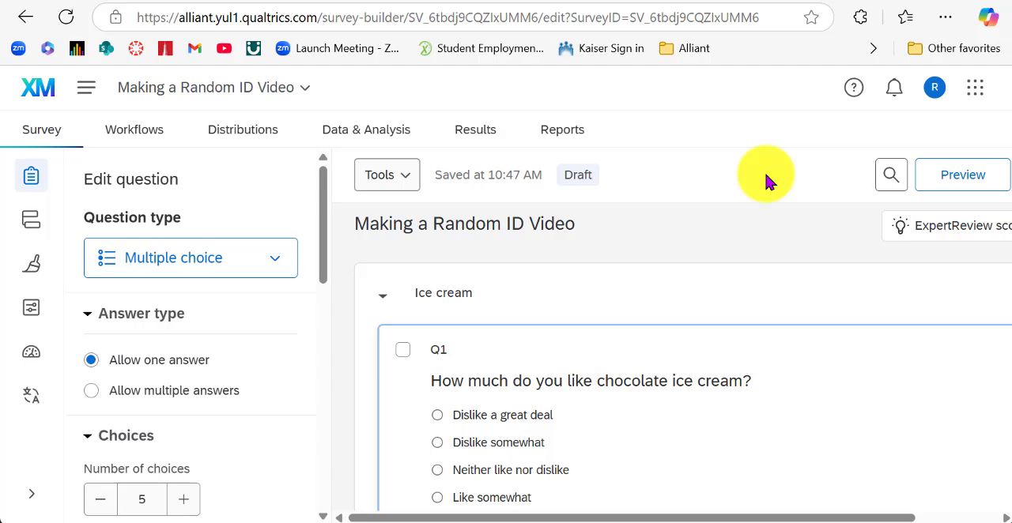
# Preview the survey and answer the chocolate ice cream question with "Like a great deal", advancing to the following question.
pyautogui.scroll(-5, 601, 292)
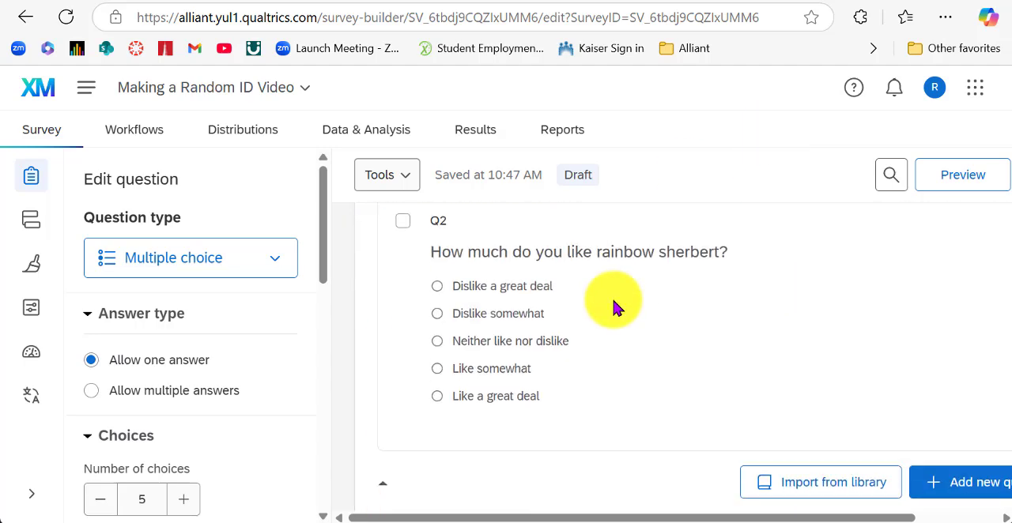
pyautogui.scroll(5, 616, 307)
pyautogui.click(960, 175)
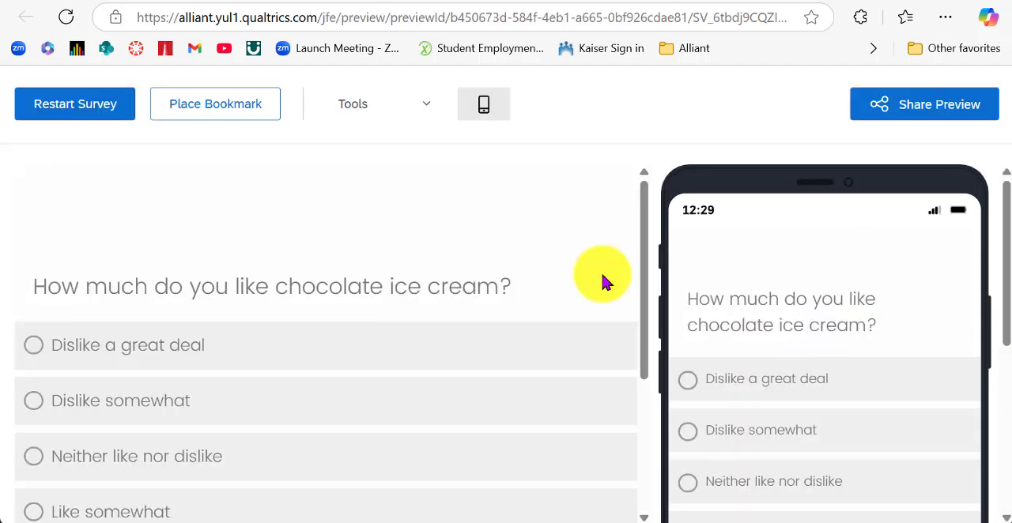
pyautogui.scroll(-3, 600, 273)
pyautogui.scroll(3, 599, 276)
pyautogui.scroll(-2, 600, 278)
pyautogui.scroll(-1, 602, 283)
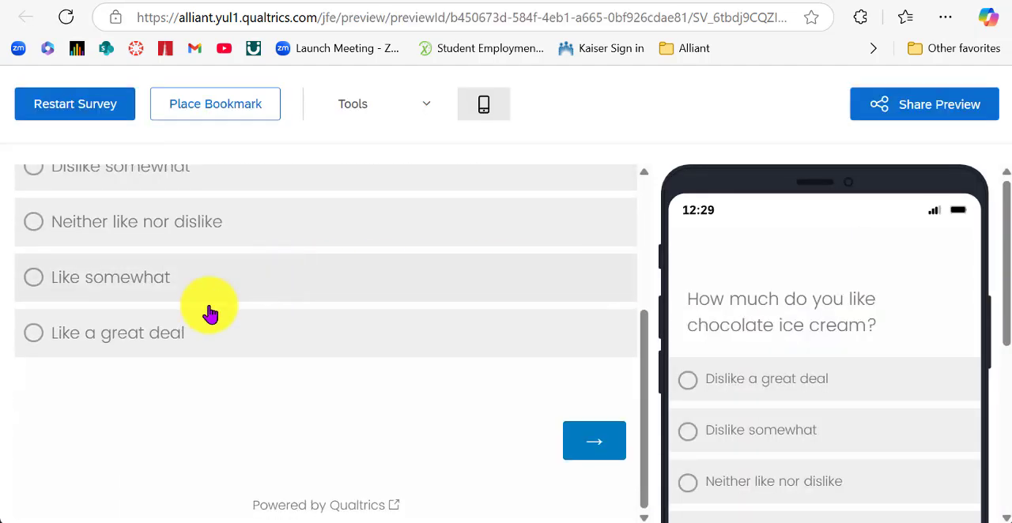
pyautogui.click(144, 331)
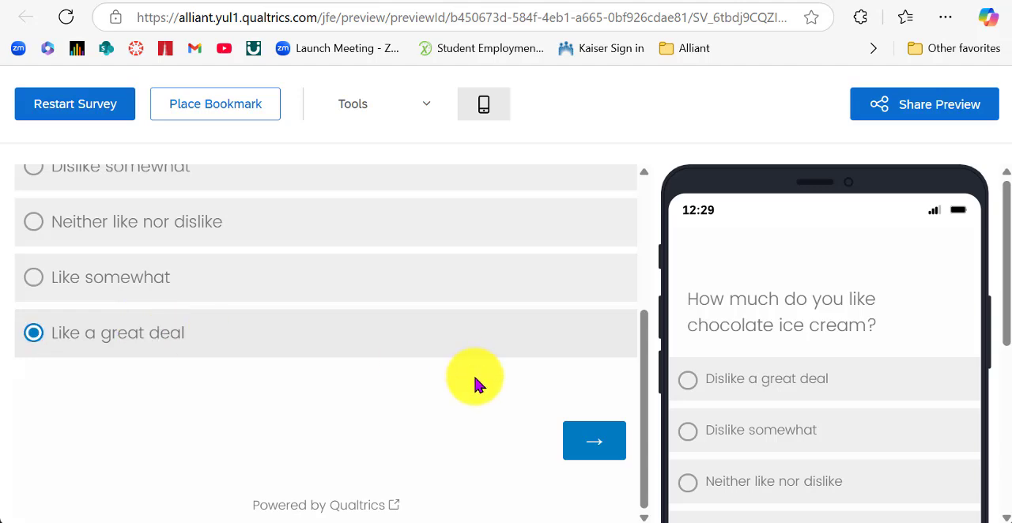
pyautogui.click(593, 433)
# Answer the rainbow sherbert question with "Like a great deal", submit the preview response and return to the survey editor.
pyautogui.scroll(-2, 368, 282)
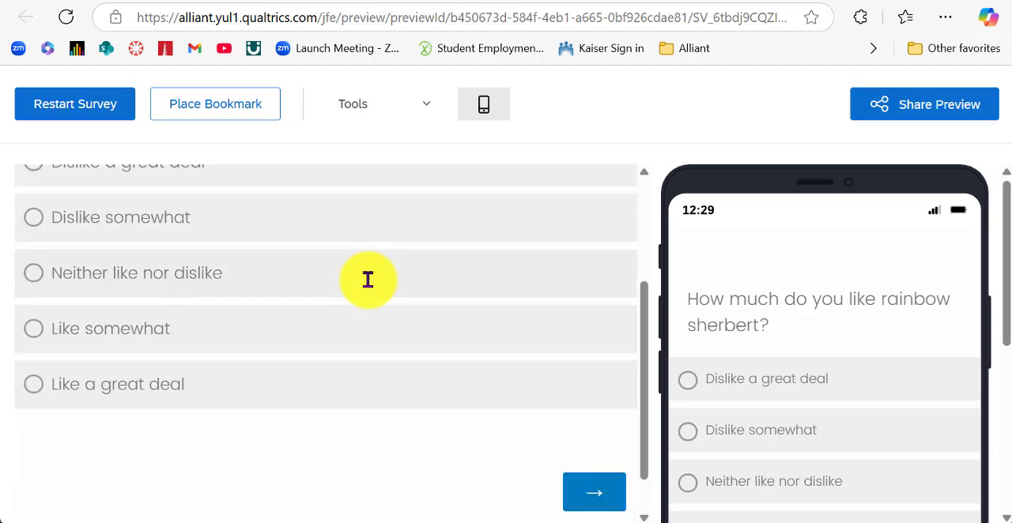
pyautogui.click(36, 388)
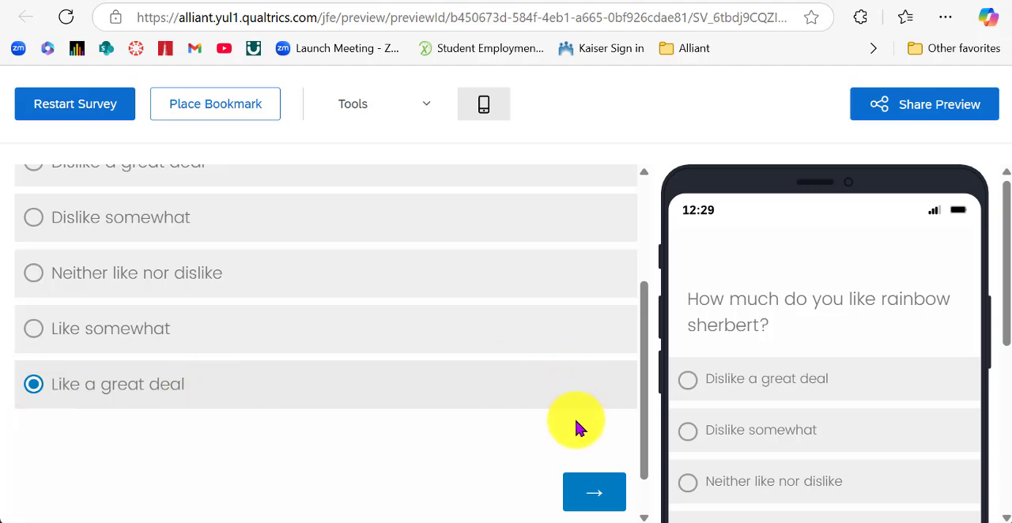
pyautogui.click(592, 491)
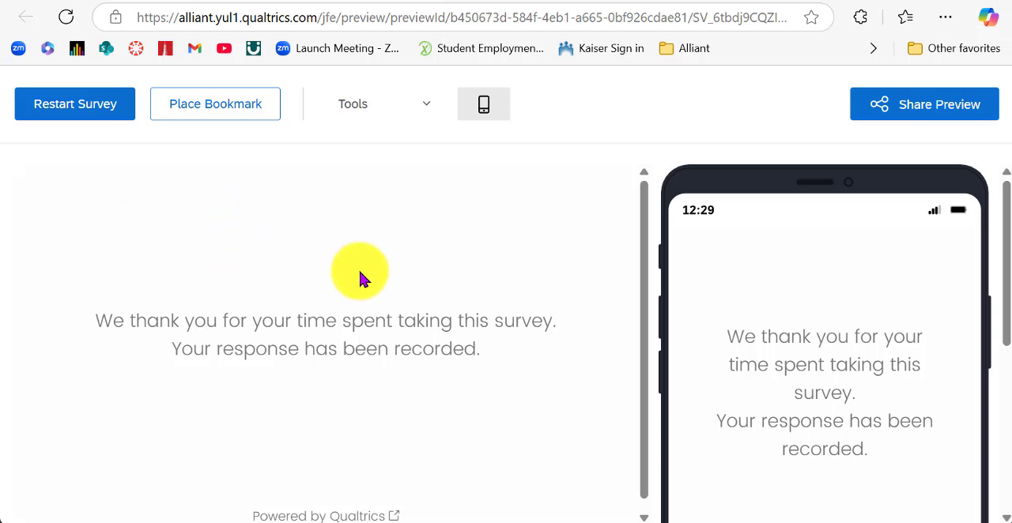
pyautogui.click(803, 1)
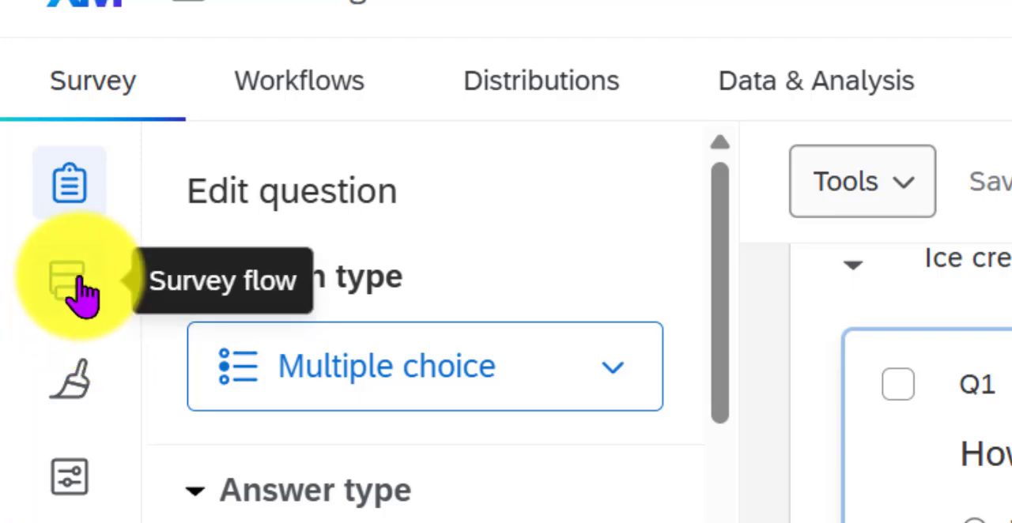
# In the survey flow, add an Embedded Data element below the Sherbert block with a field named "Random ID".
pyautogui.click(83, 293)
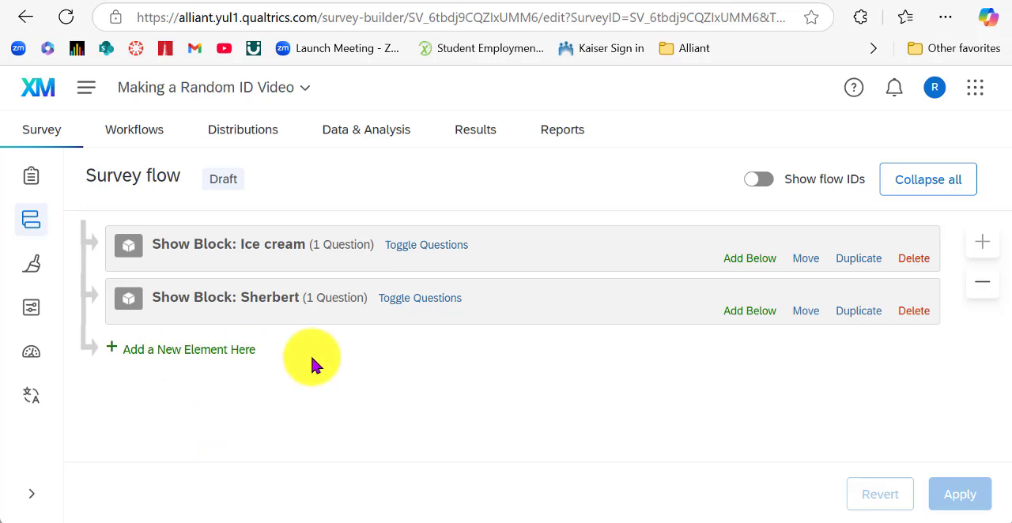
pyautogui.click(747, 312)
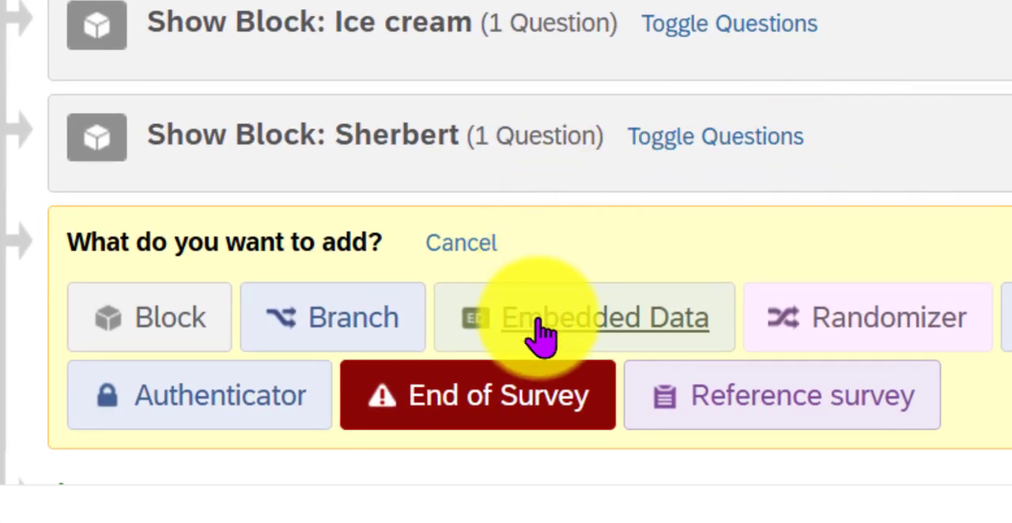
pyautogui.click(588, 342)
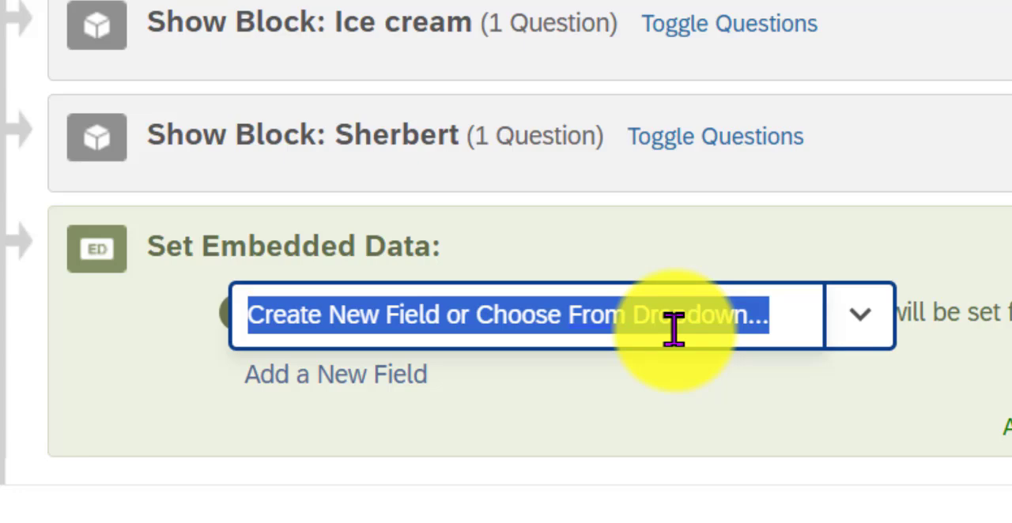
pyautogui.write('Ran')
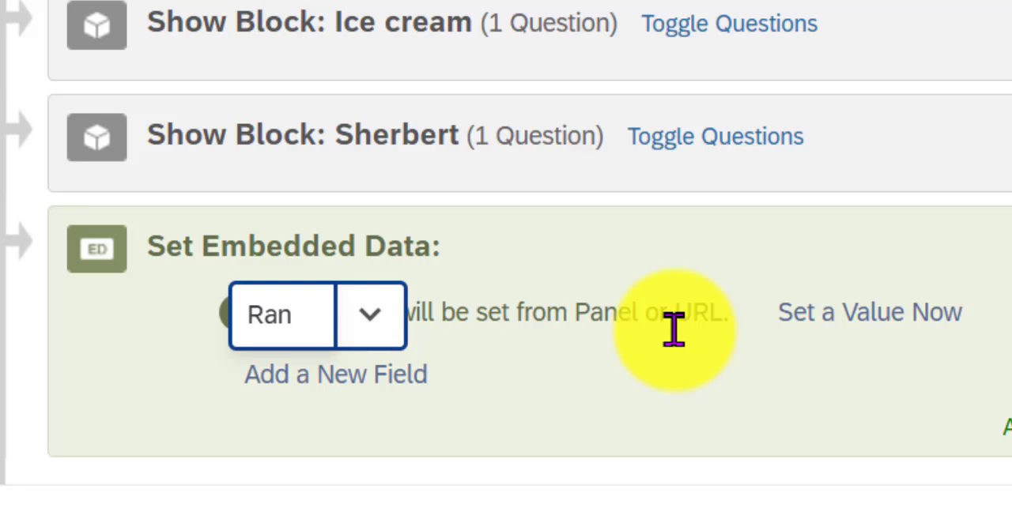
pyautogui.write('dom')
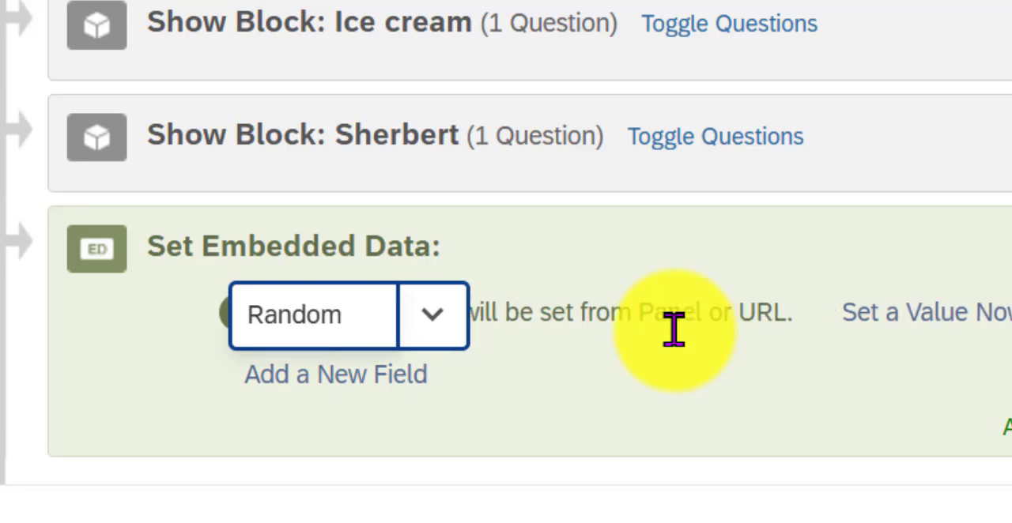
pyautogui.write(' ID')
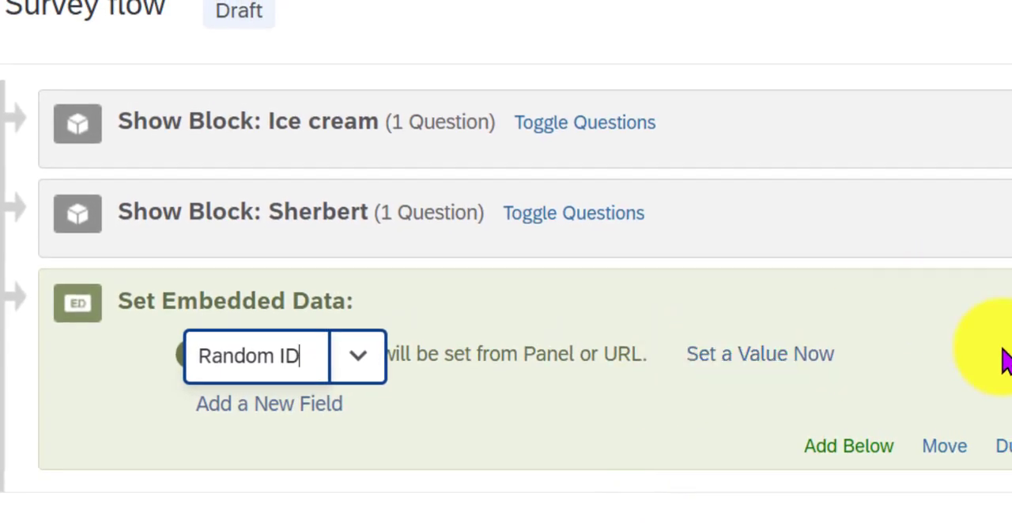
pyautogui.click(1009, 326)
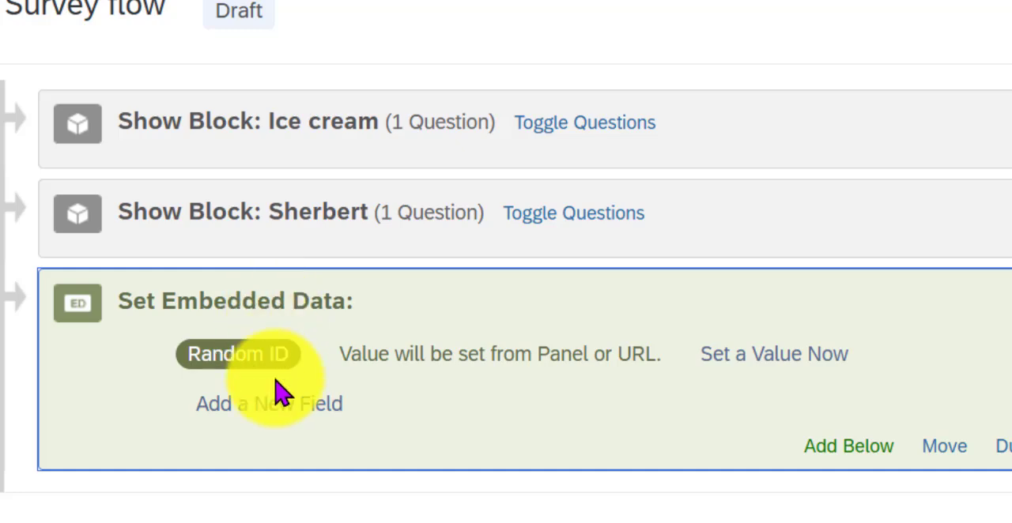
# Set the Random ID field's value to a piped random integer from 0000 to 9999 and apply the flow changes.
pyautogui.click(762, 355)
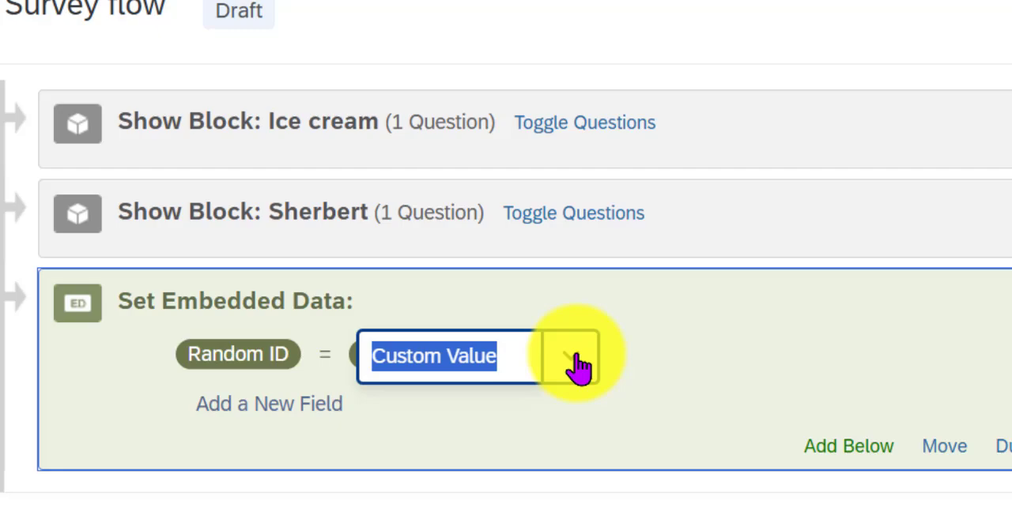
pyautogui.click(573, 360)
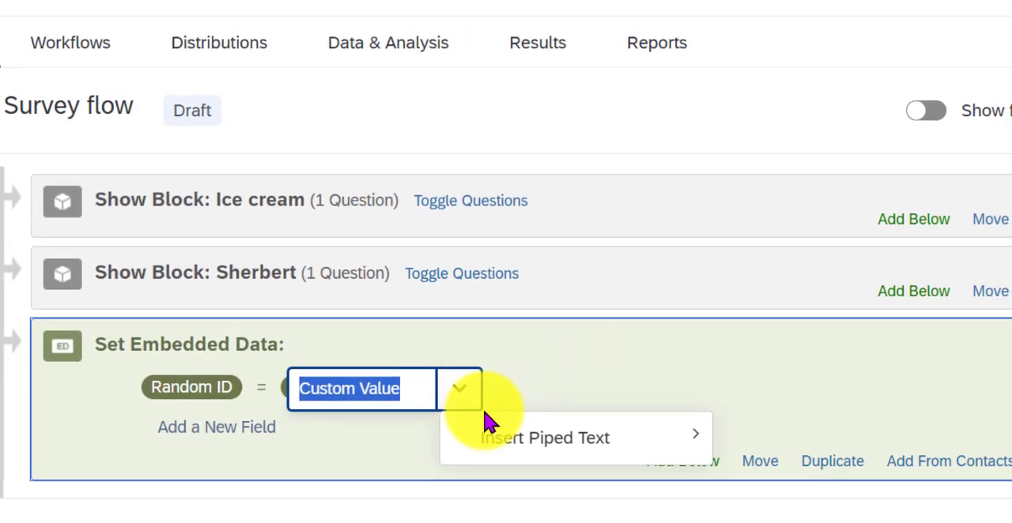
pyautogui.moveTo(624, 418)
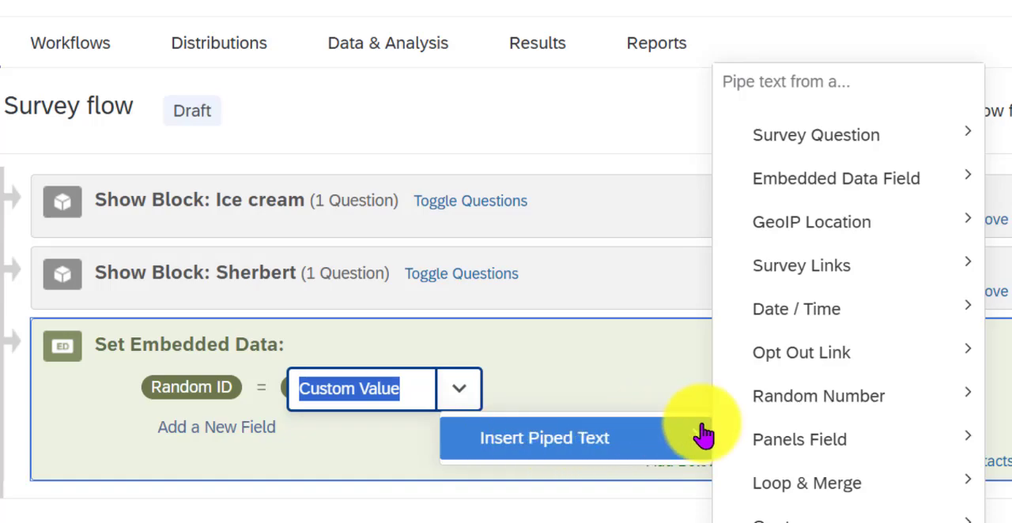
pyautogui.moveTo(814, 425)
pyautogui.moveTo(825, 403)
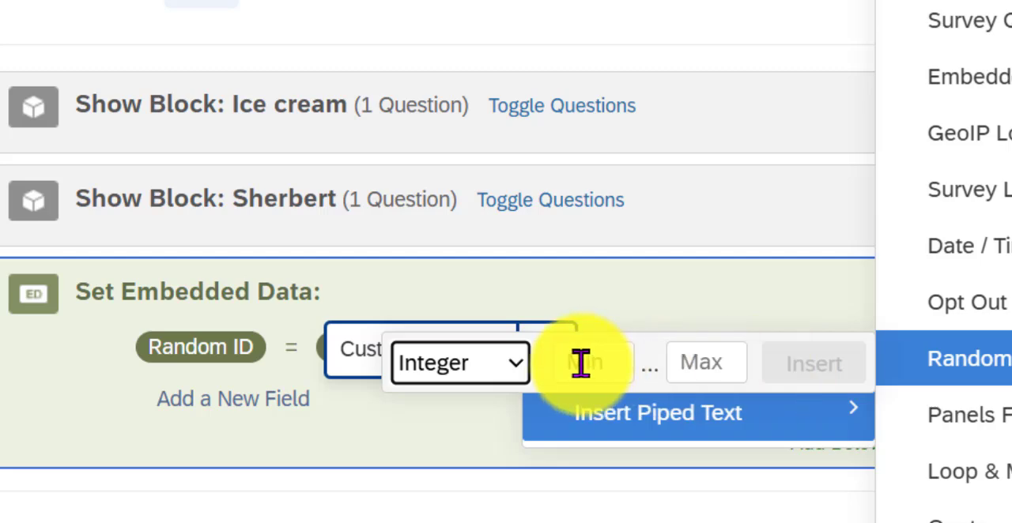
pyautogui.click(581, 361)
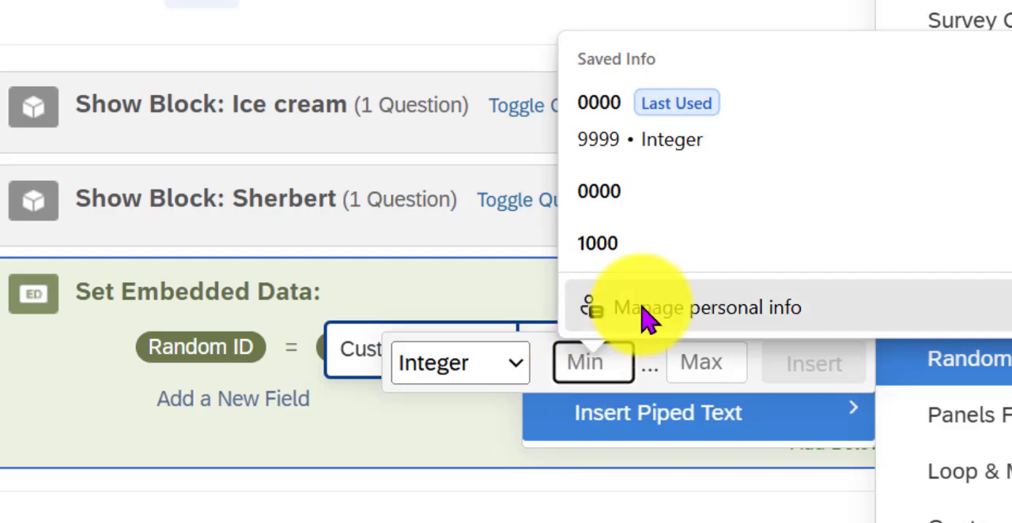
pyautogui.click(609, 210)
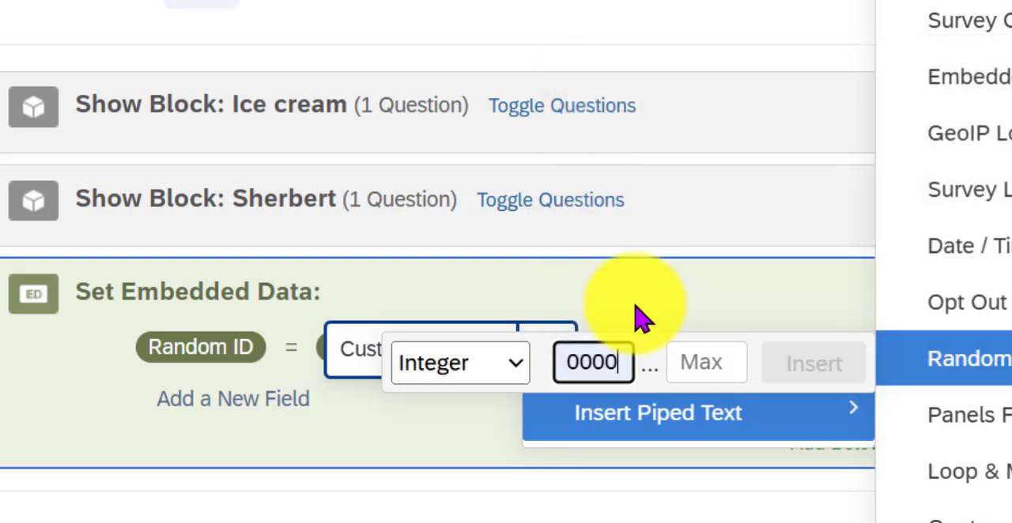
pyautogui.click(690, 355)
pyautogui.click(700, 263)
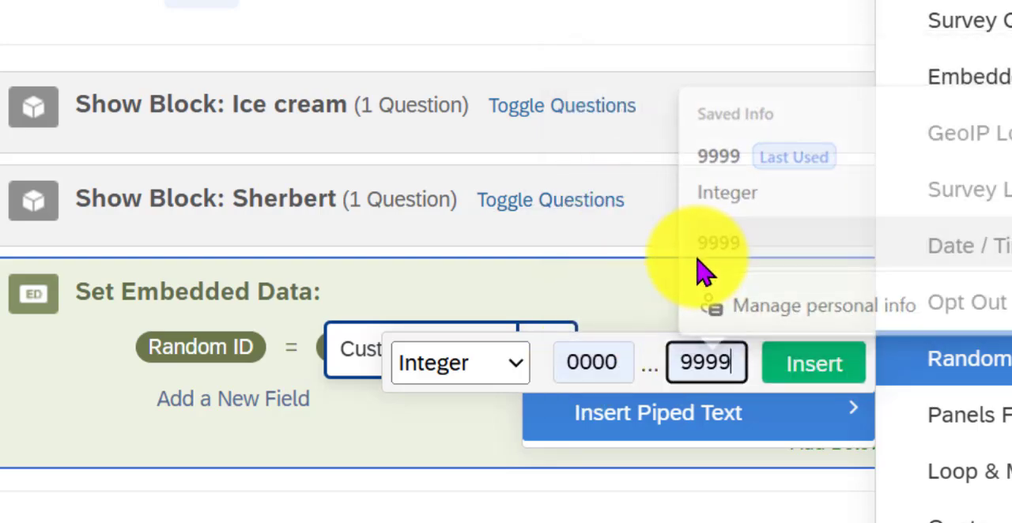
pyautogui.click(821, 380)
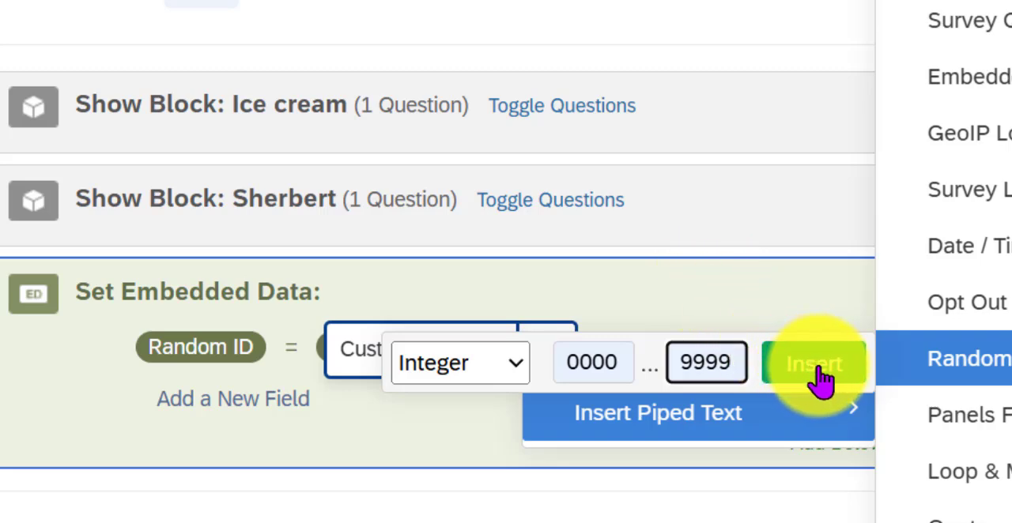
pyautogui.click(819, 369)
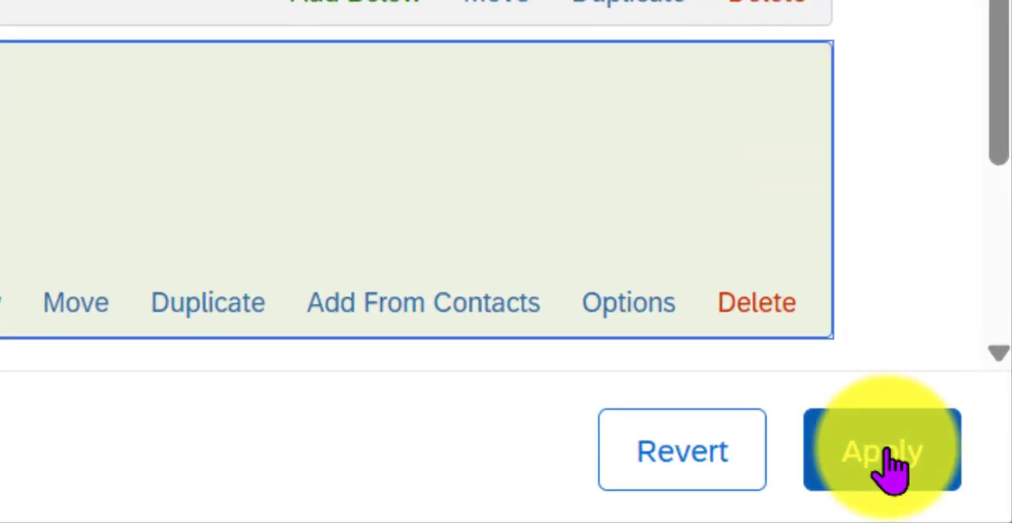
pyautogui.click(892, 465)
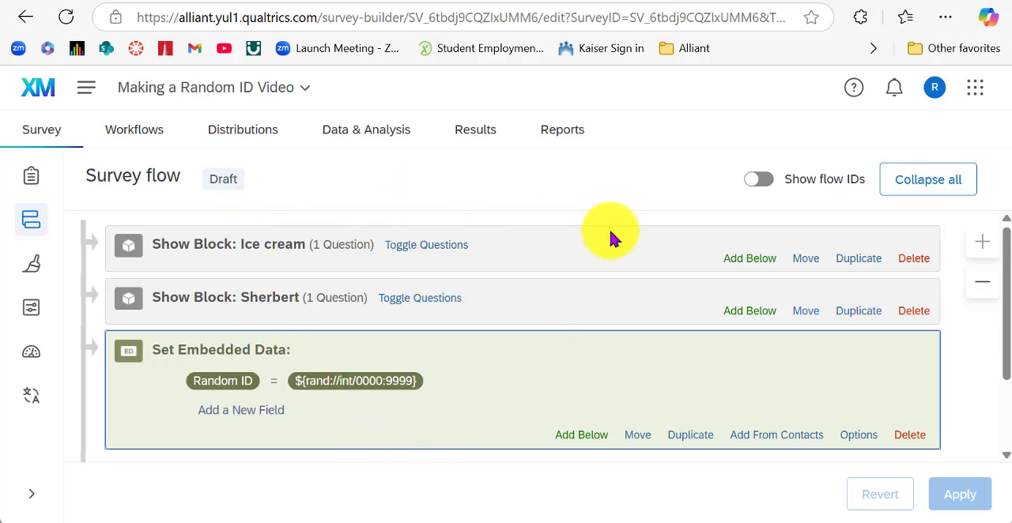
# Move the embedded data element above the Ice cream block at the start of the survey flow and apply the change.
pyautogui.moveTo(637, 439); pyautogui.dragTo(709, 222)
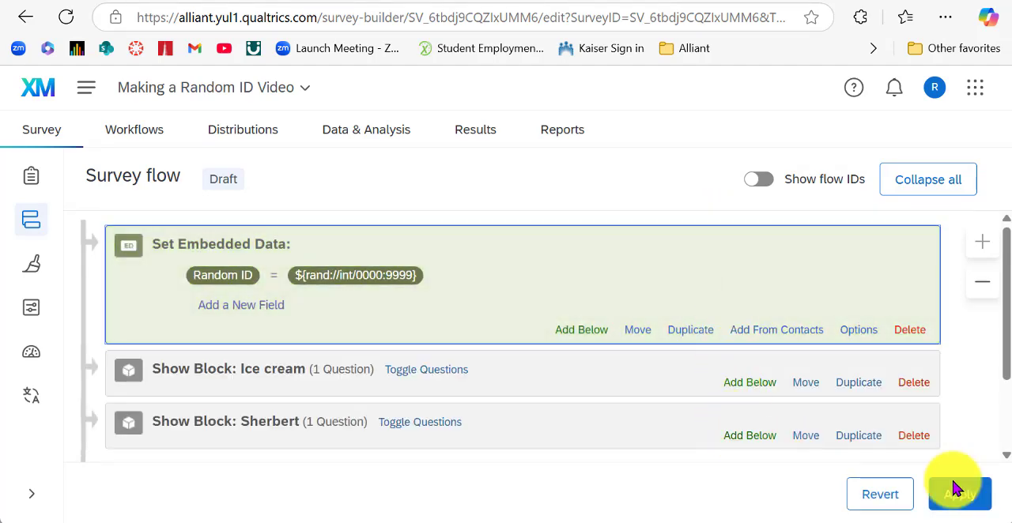
pyautogui.click(965, 498)
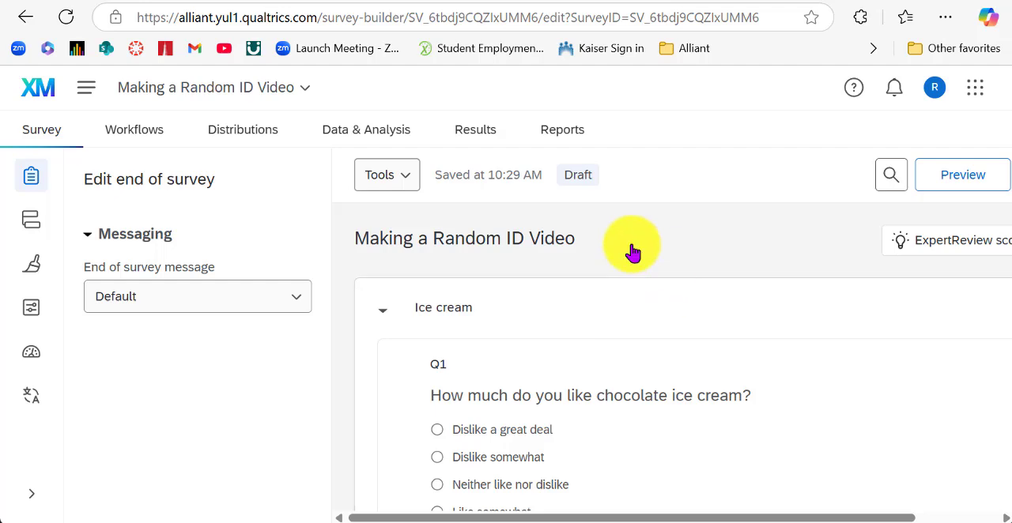
# Add a new block before the End of Survey element in the survey builder and name it "Random ID".
pyautogui.scroll(-10, 674, 261)
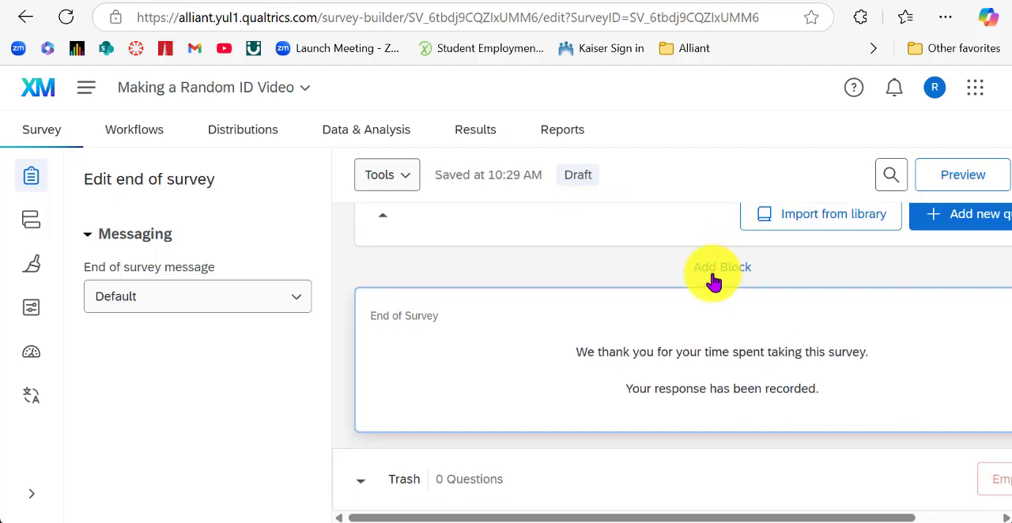
pyautogui.click(713, 282)
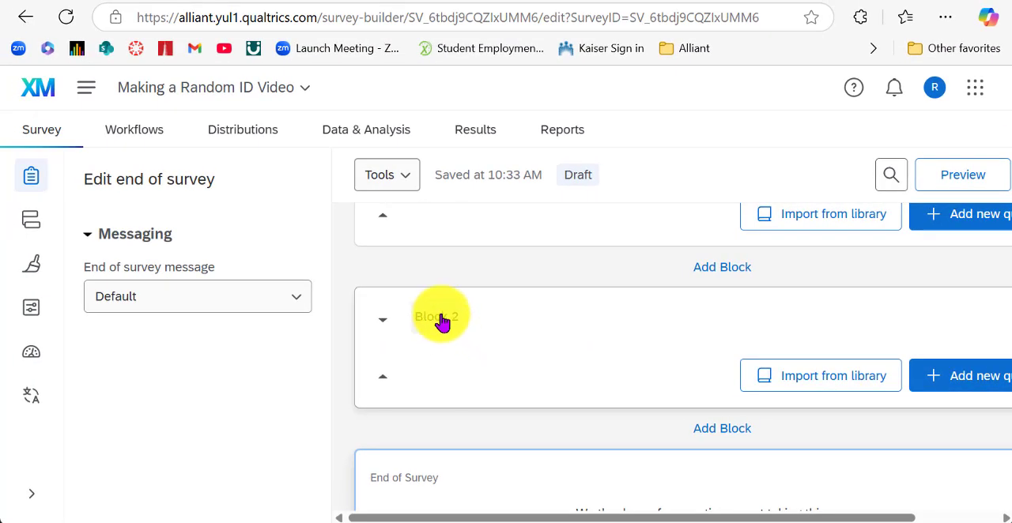
pyautogui.click(435, 315)
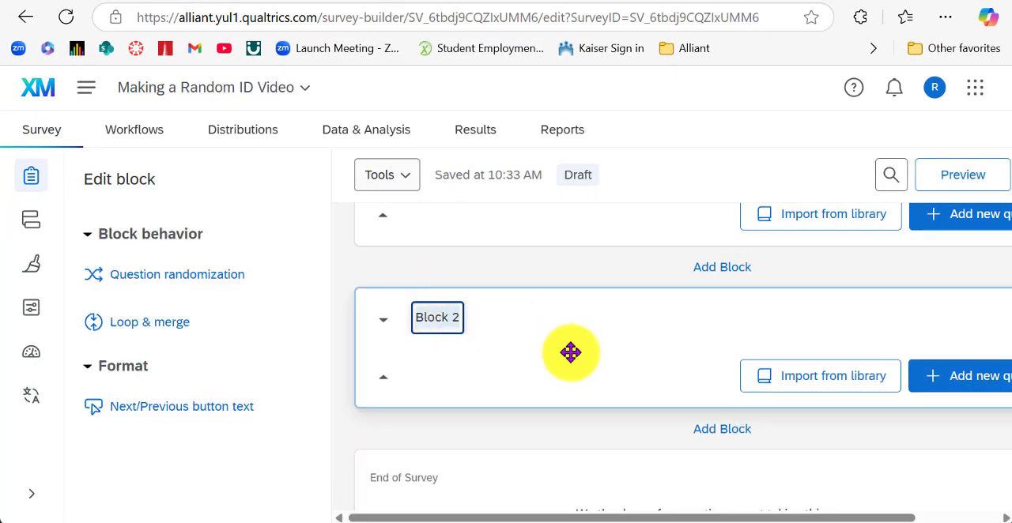
pyautogui.write('Random ID')
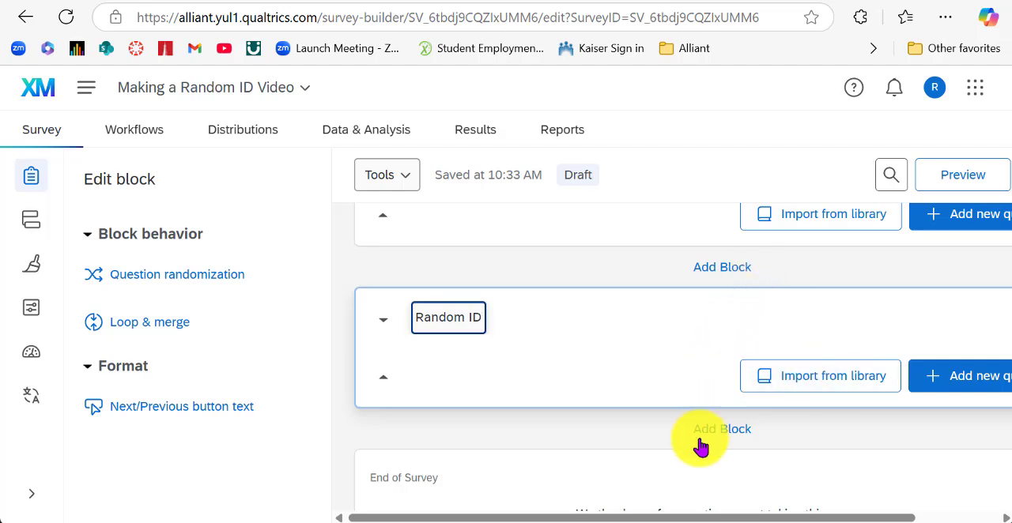
# Add a Text / Graphic question to the Random ID block.
pyautogui.moveTo(662, 518); pyautogui.dragTo(745, 518)
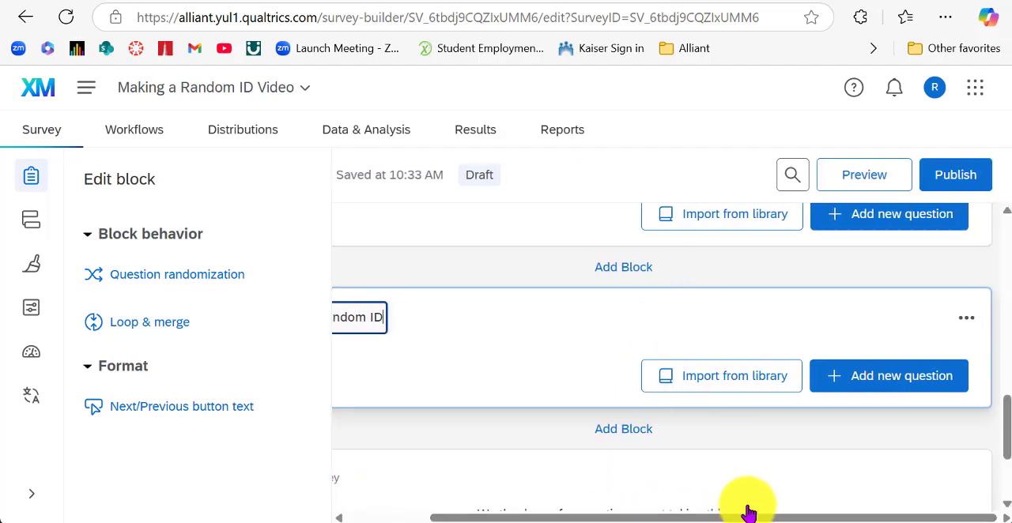
pyautogui.click(866, 393)
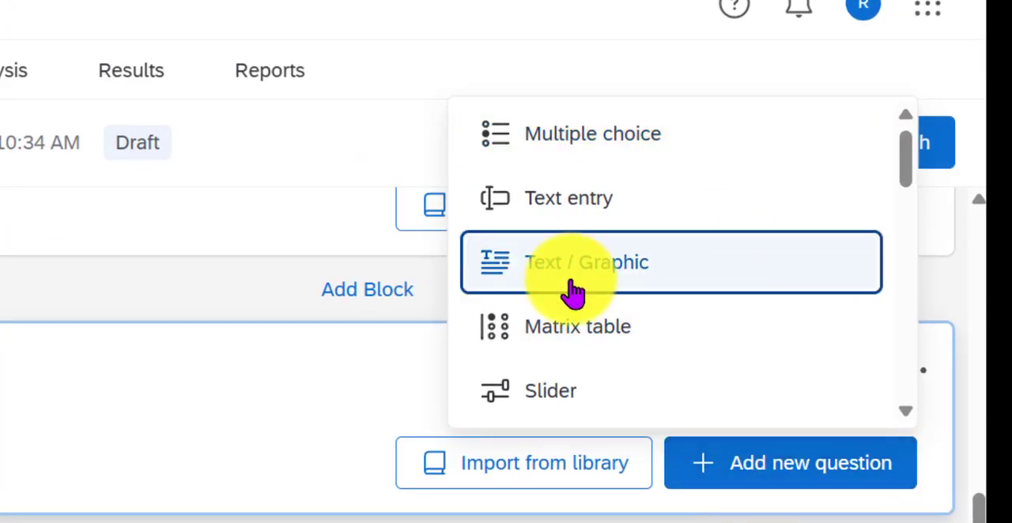
pyautogui.click(563, 287)
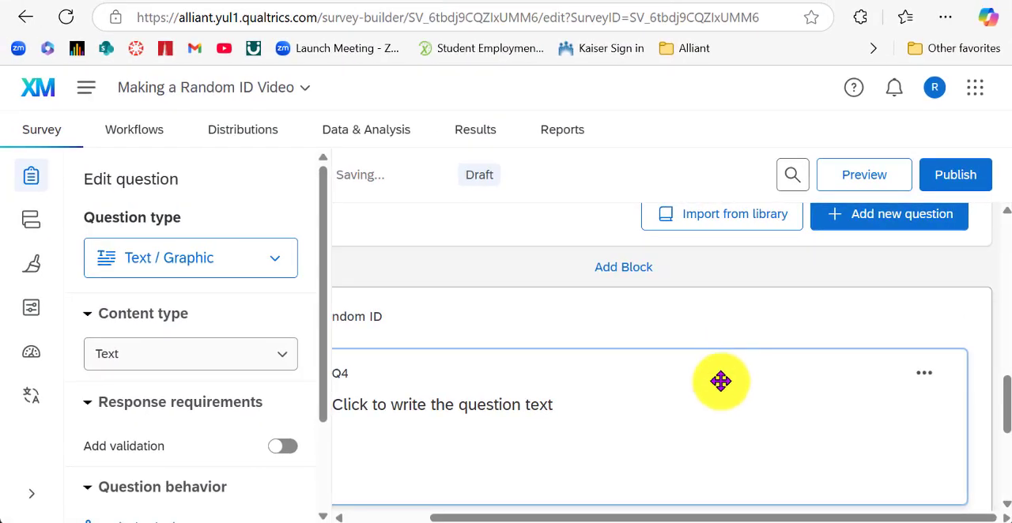
pyautogui.moveTo(652, 518); pyautogui.dragTo(542, 515)
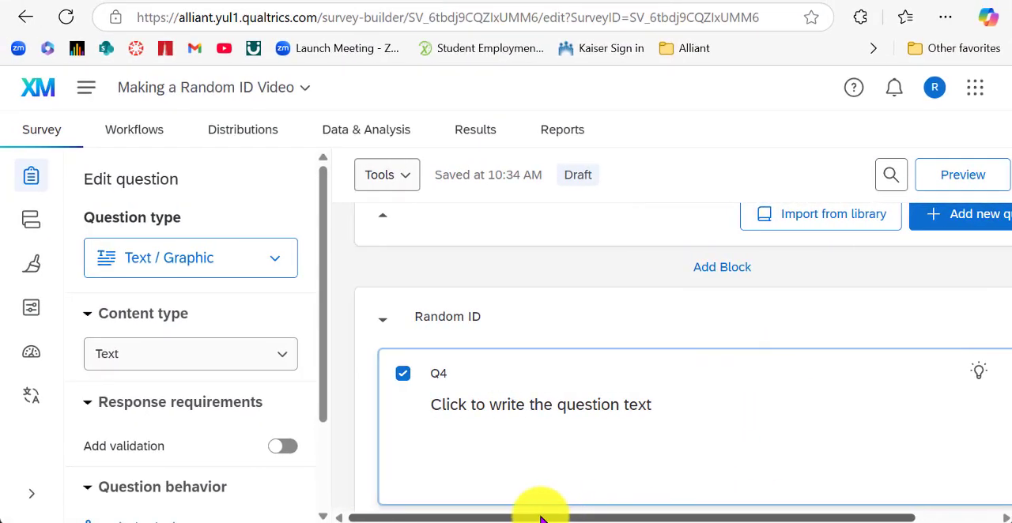
# Set Q4's text: "This is your ID number. Please record it for verification purposes. After writing it down, click the SUBMIT button at the end of the survey.".
pyautogui.click(652, 406)
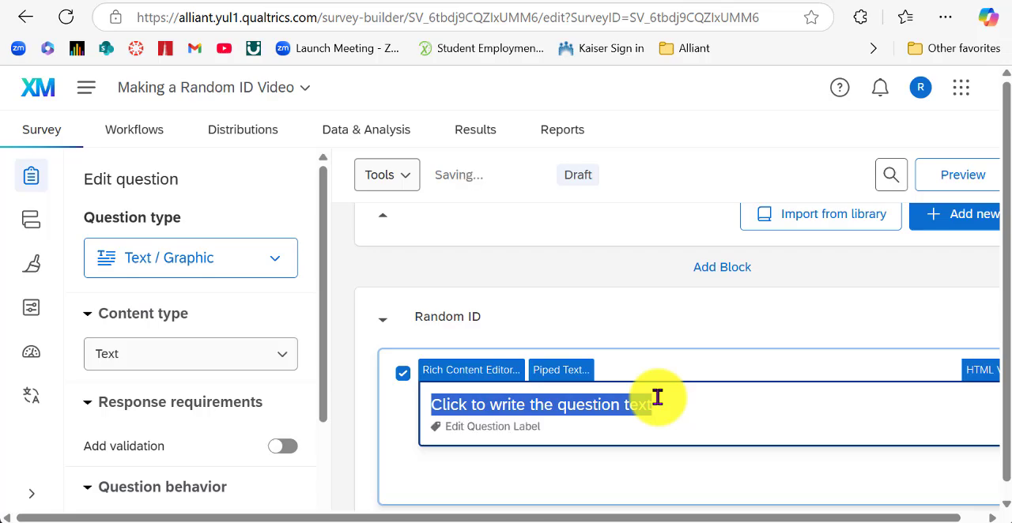
pyautogui.write('This is your ID number. Please record it for verification purposes. After writing it down, click the SUBMIT button at the end of the survey.')
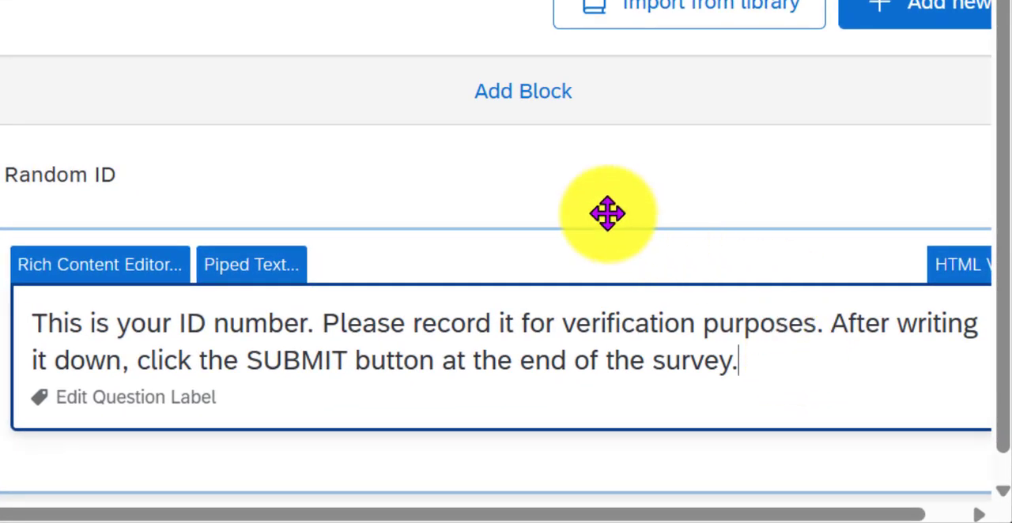
# Replace the period after "This is your ID number" with a colon and move the recording instructions below a blank line.
pyautogui.click(317, 318)
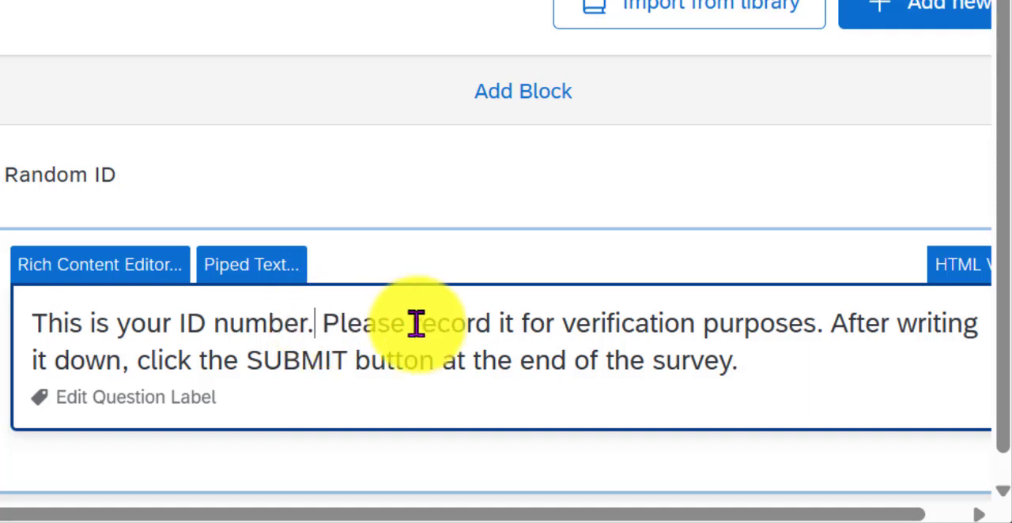
pyautogui.press('BackSpace')
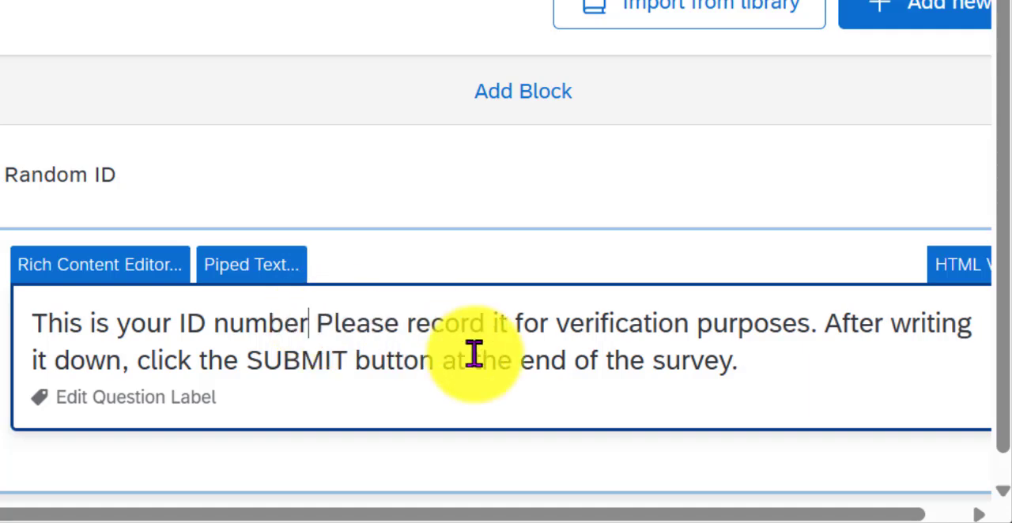
pyautogui.write(':')
pyautogui.press('Return')
pyautogui.press('Return')
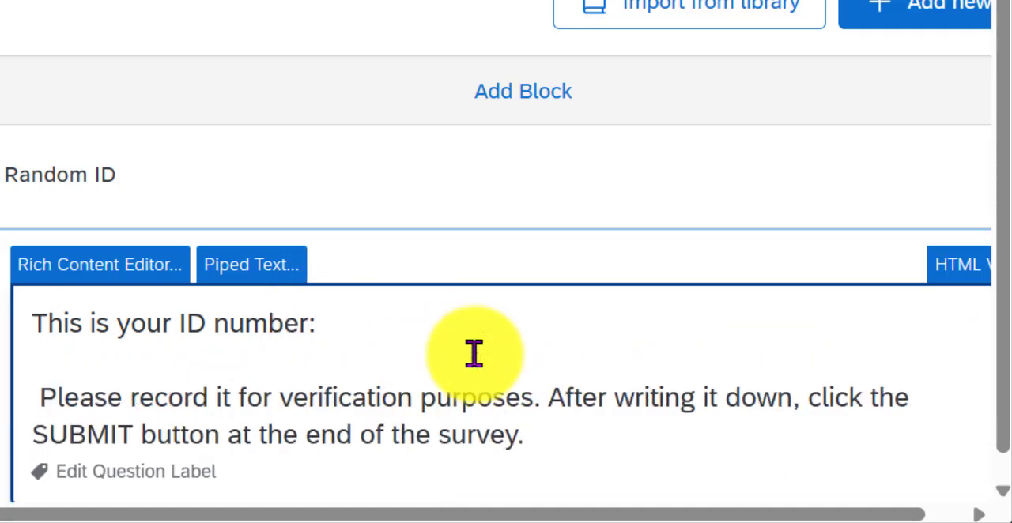
# Insert a piped random integer from 0000 to 9999 after "This is your ID number:" in the rich content editor and save the question.
pyautogui.click(330, 320)
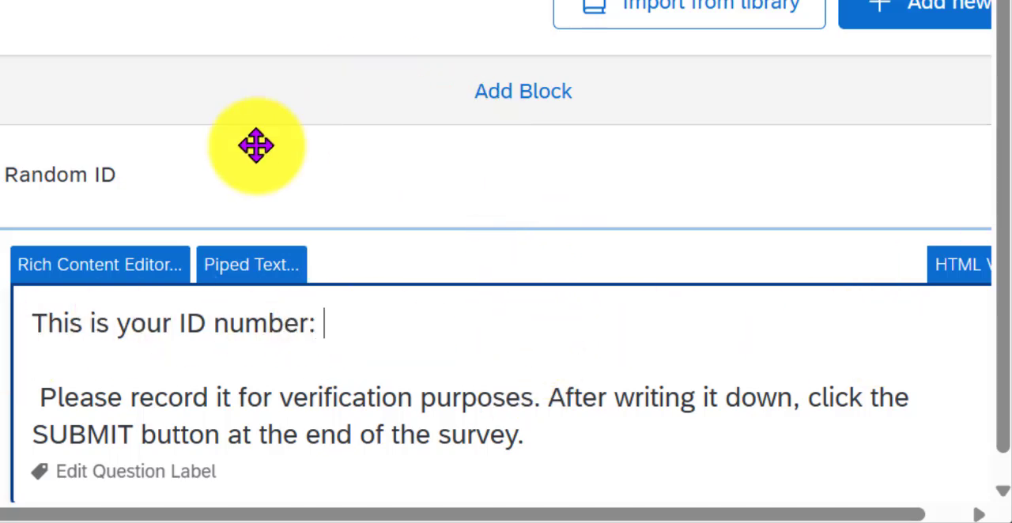
pyautogui.click(111, 278)
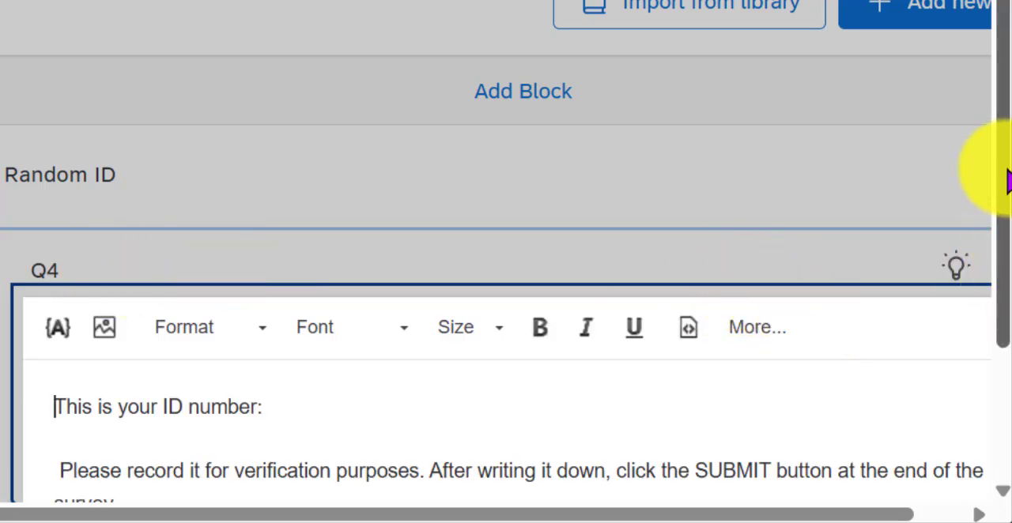
pyautogui.scroll(-2, 996, 332)
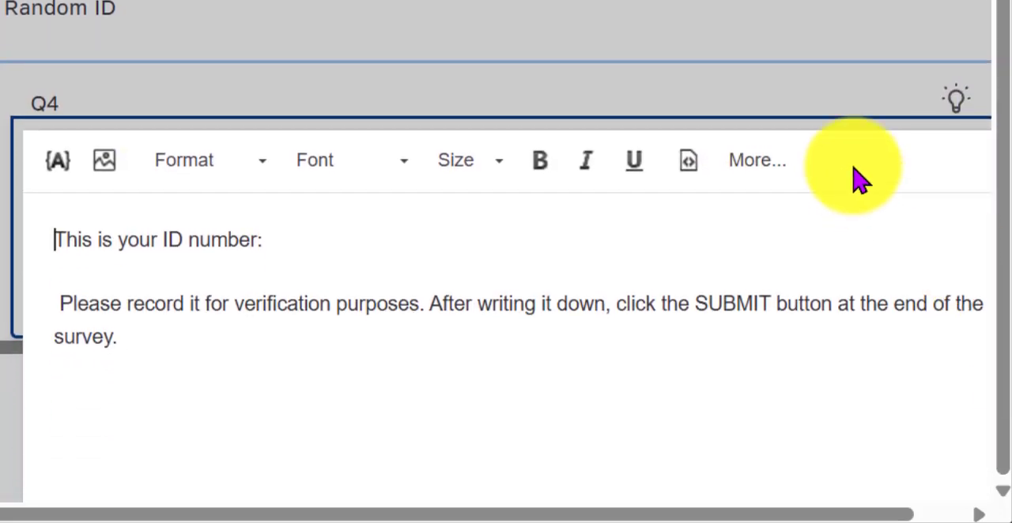
pyautogui.click(275, 239)
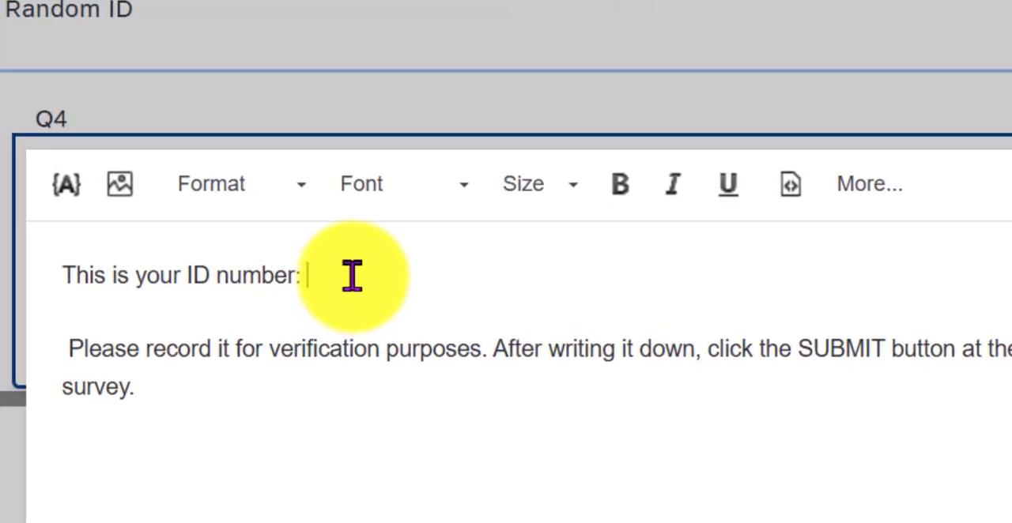
pyautogui.click(75, 192)
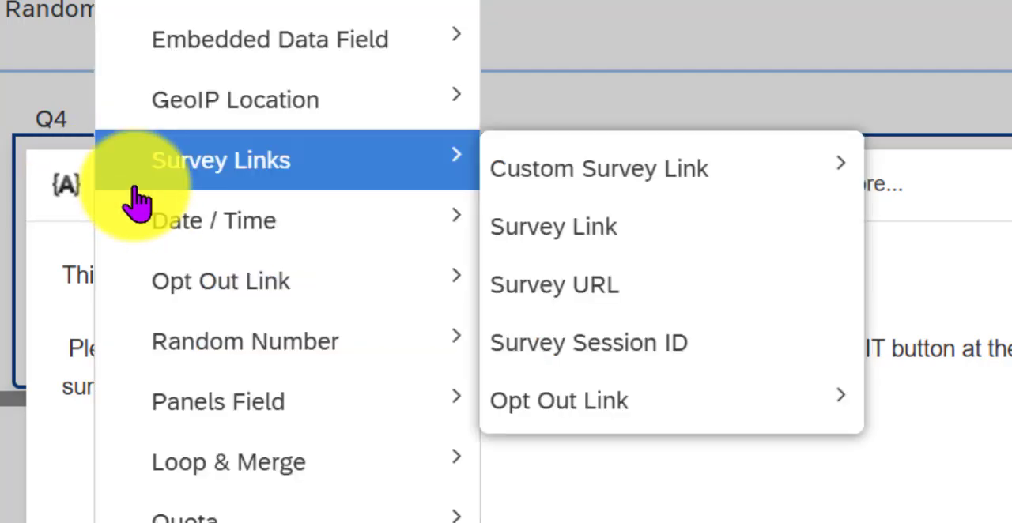
pyautogui.moveTo(212, 355)
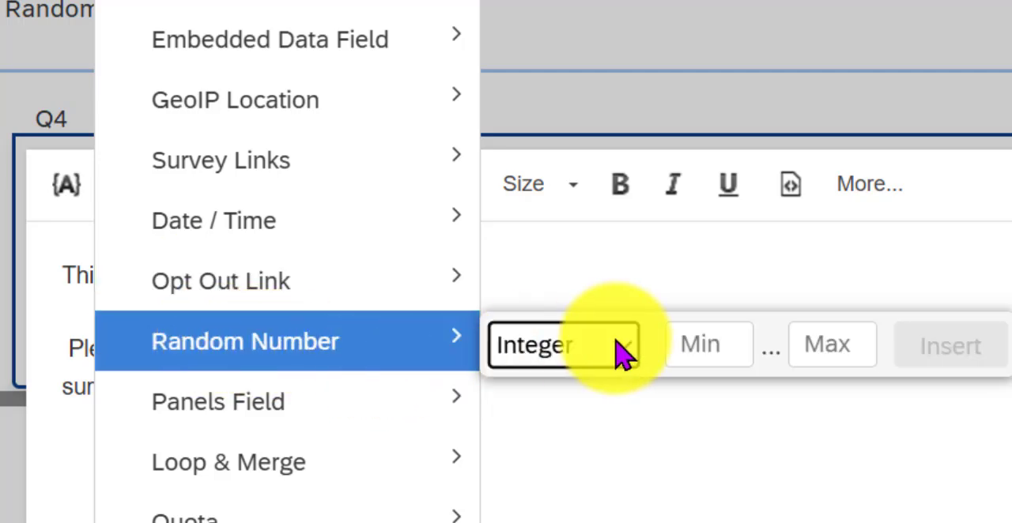
pyautogui.press('Tab')
pyautogui.write('0000')
pyautogui.click(836, 335)
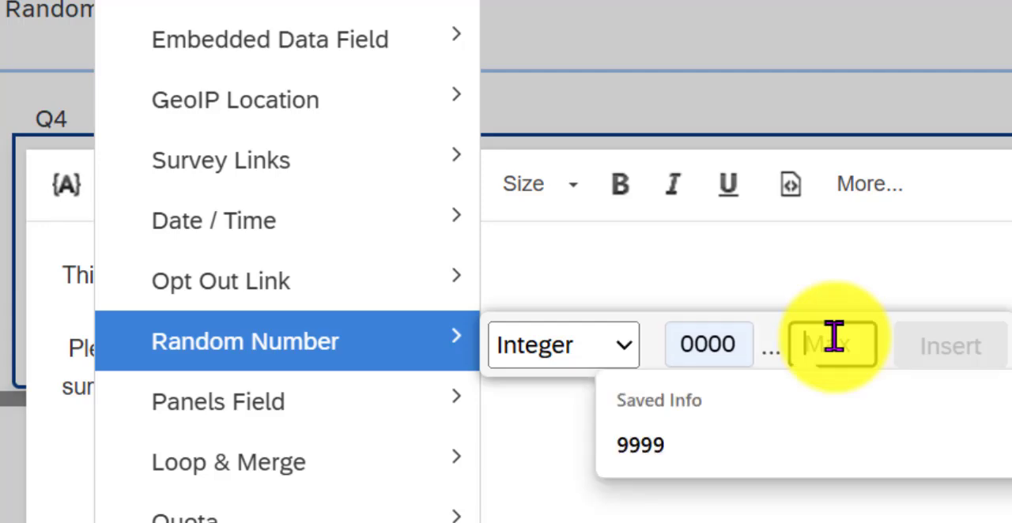
pyautogui.write('9999')
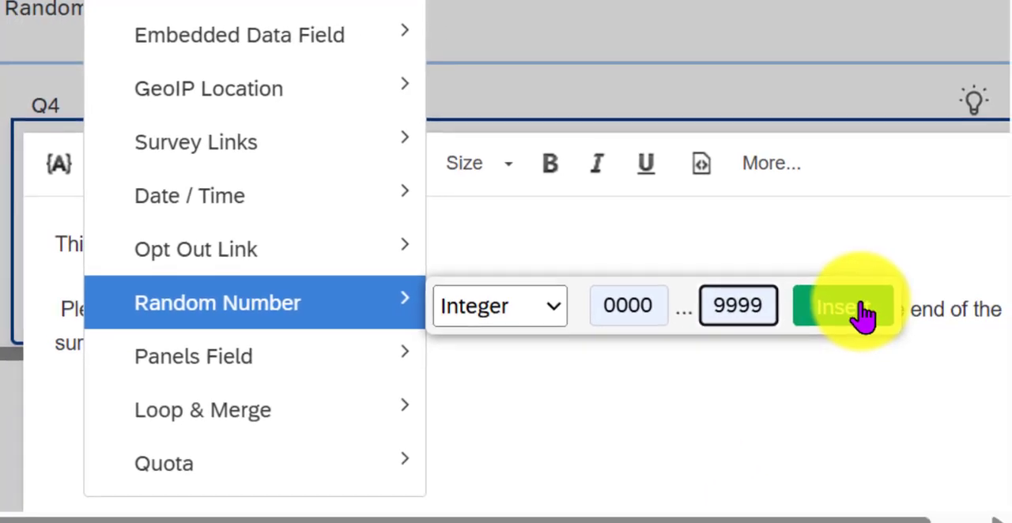
pyautogui.click(908, 346)
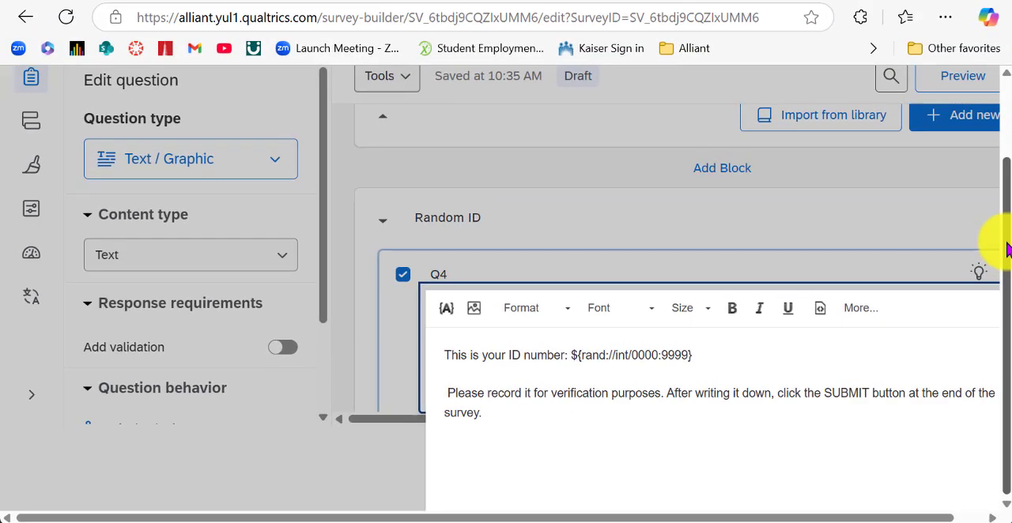
pyautogui.hscroll(1, 994, 199)
pyautogui.click(556, 236)
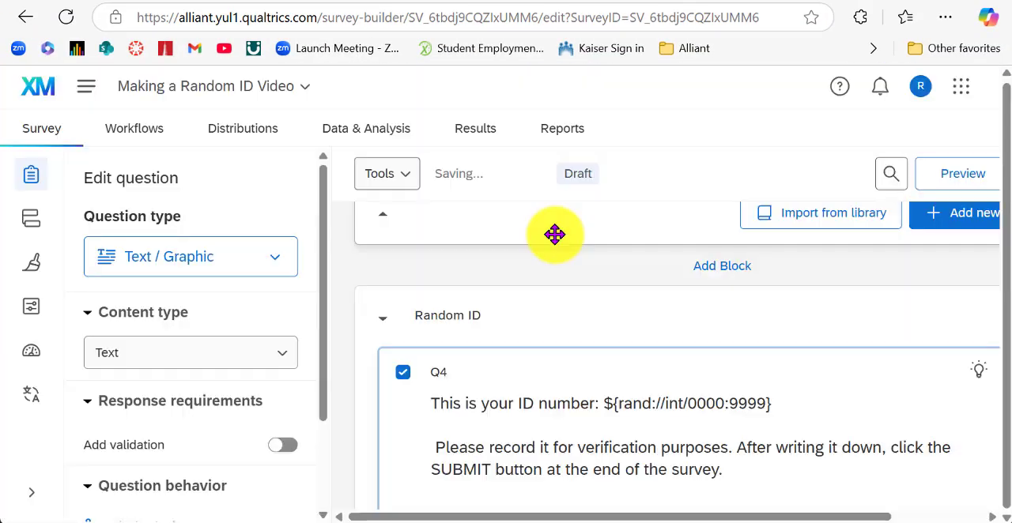
pyautogui.click(783, 392)
pyautogui.click(622, 439)
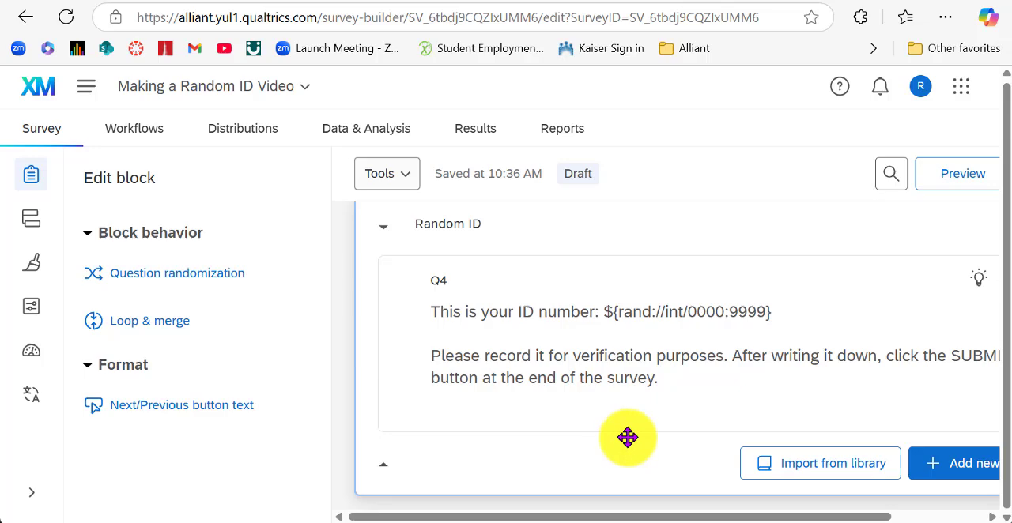
# Preview the survey and answer "Like a great deal" to both the chocolate ice cream and rainbow sherbert questions.
pyautogui.scroll(5, 621, 439)
pyautogui.scroll(5, 630, 435)
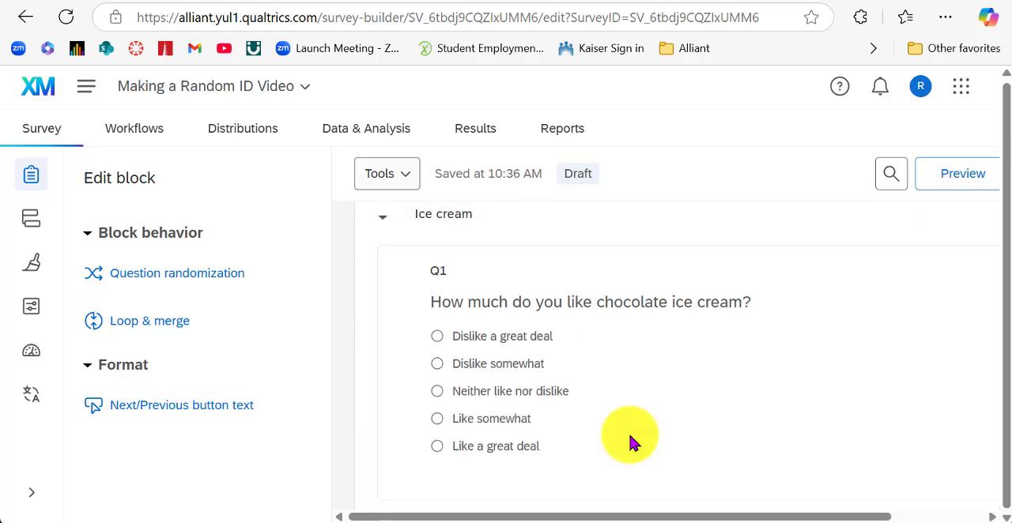
pyautogui.click(954, 177)
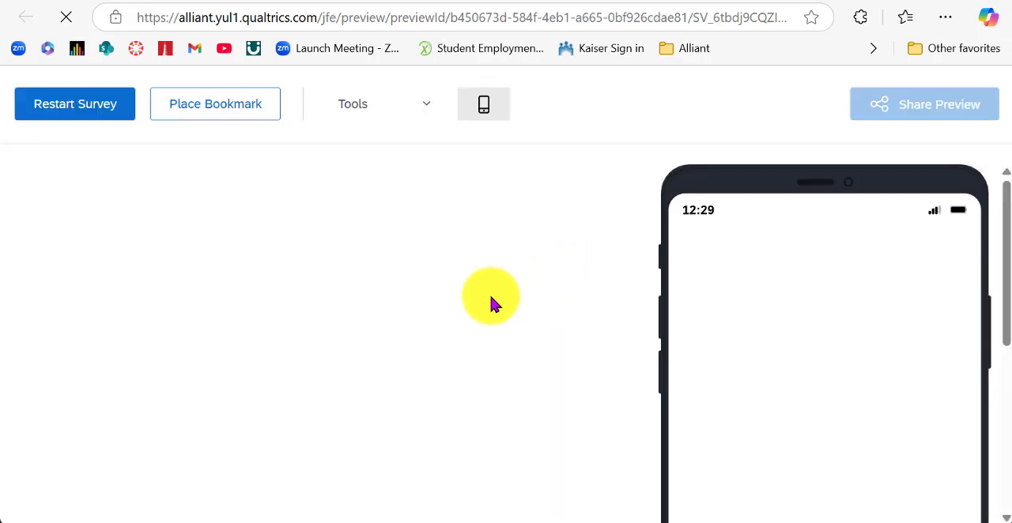
pyautogui.scroll(-3, 490, 297)
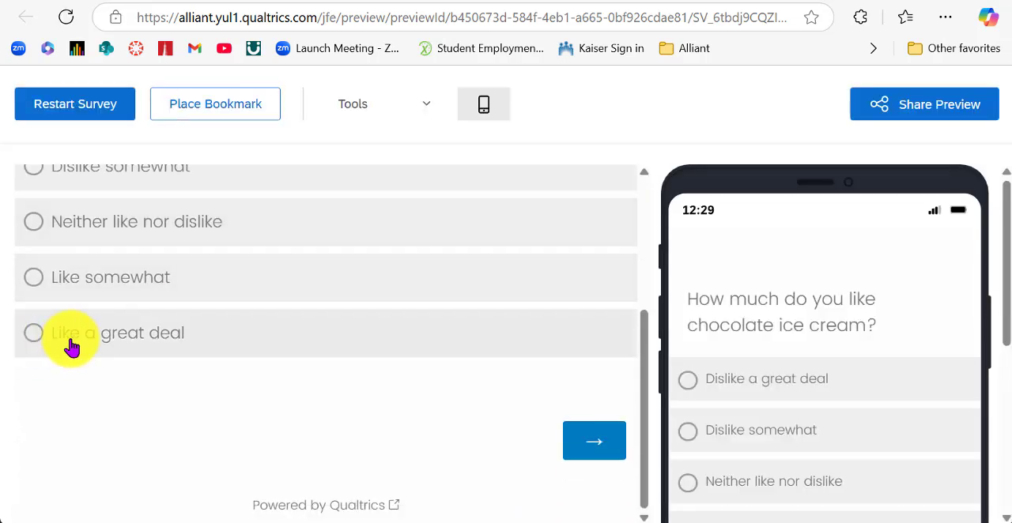
pyautogui.click(68, 339)
pyautogui.click(592, 433)
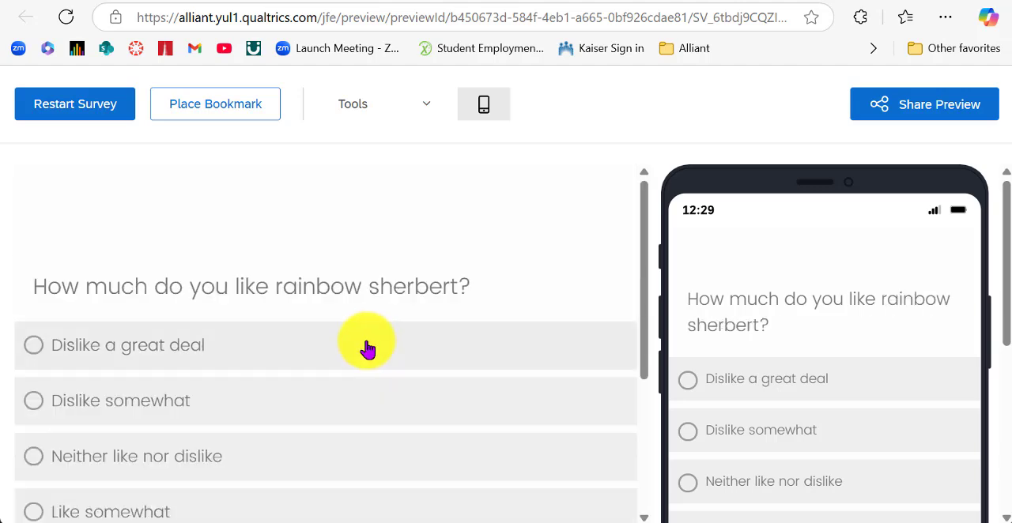
pyautogui.scroll(-3, 365, 345)
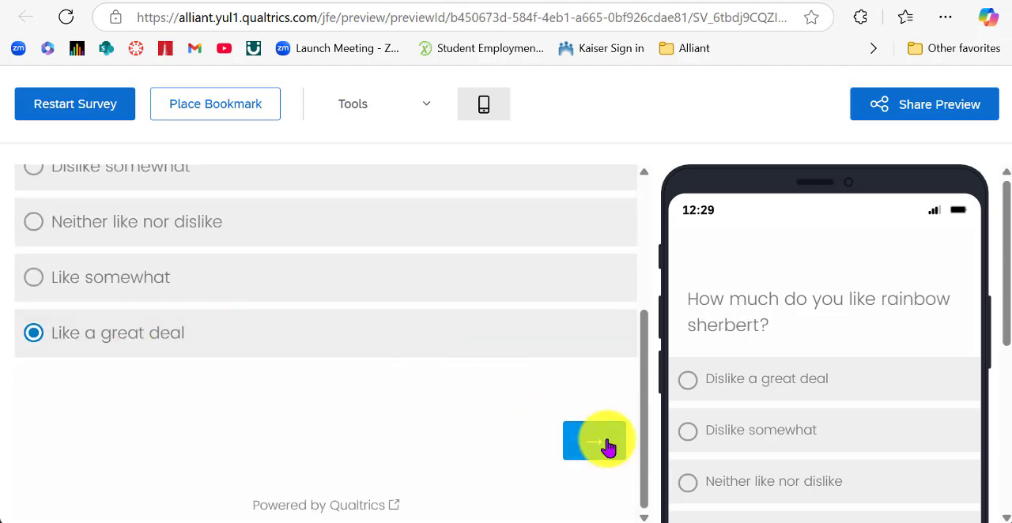
pyautogui.click(606, 445)
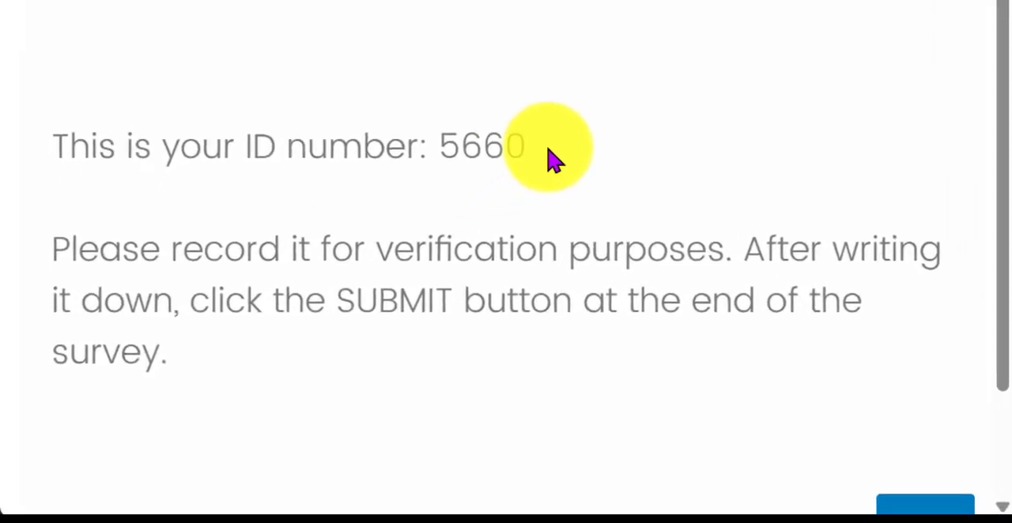
# Highlight the generated ID number on the last question page and submit the preview response.
pyautogui.moveTo(443, 140); pyautogui.dragTo(539, 144)
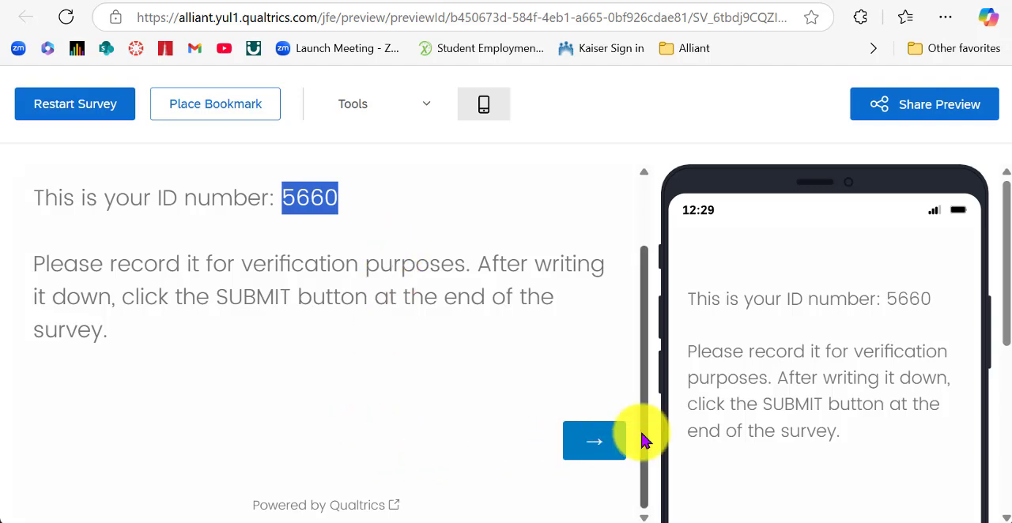
pyautogui.click(594, 441)
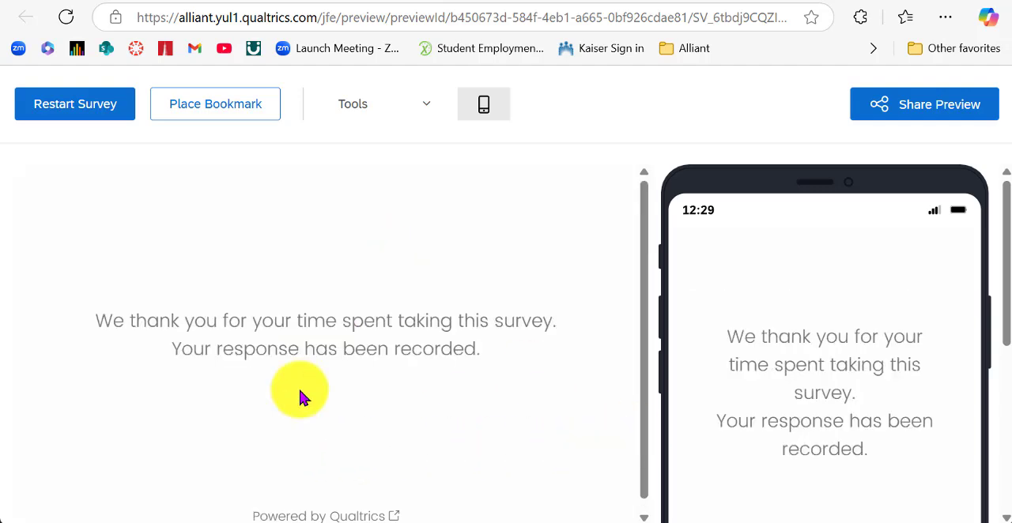